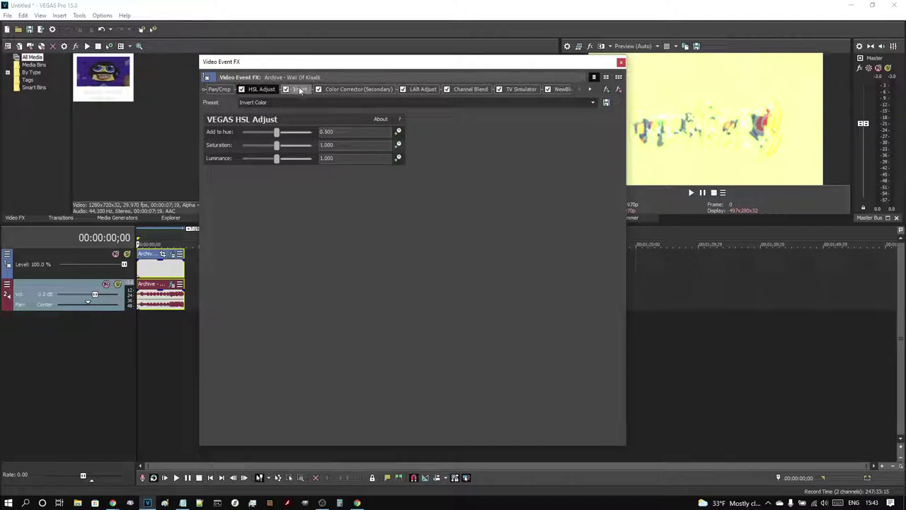
# Examine the settings of the Invert, Color Corrector (Secondary), LAB Adjust and Channel Blend effects in the video event's effect chain.
pyautogui.click(300, 91)
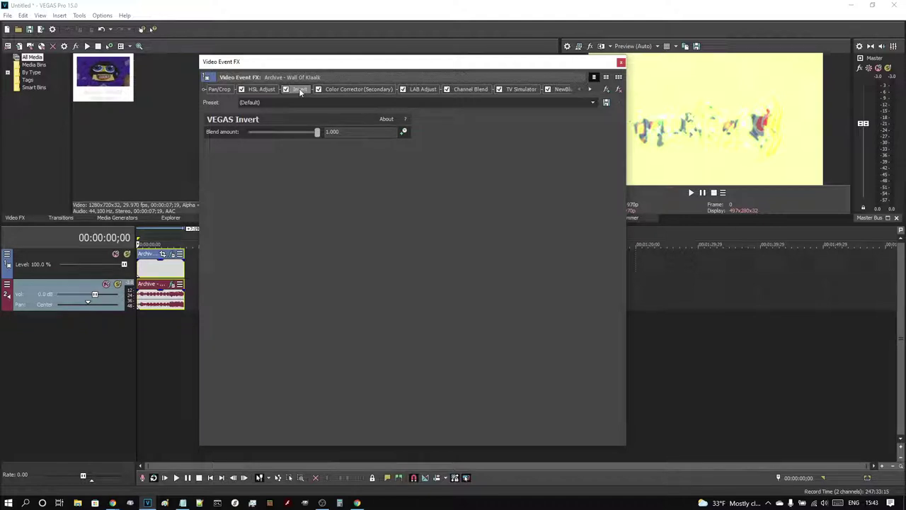
pyautogui.click(340, 90)
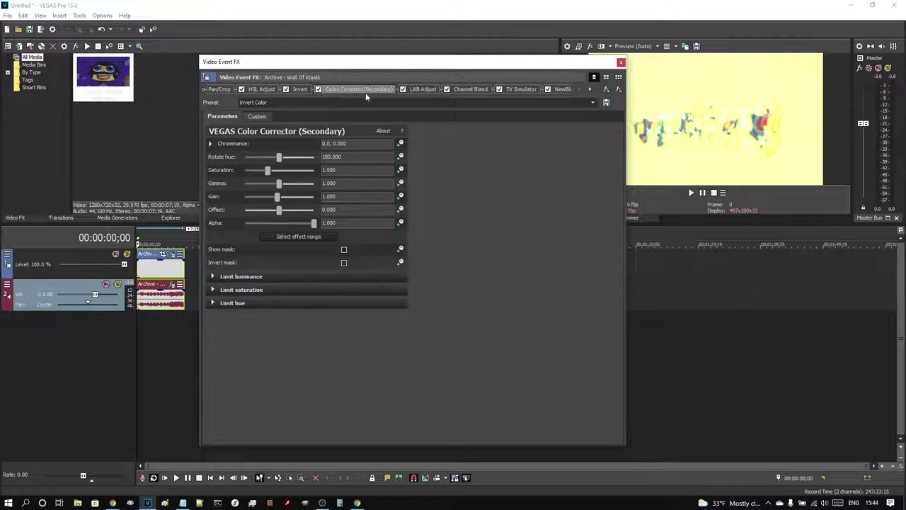
pyautogui.click(429, 89)
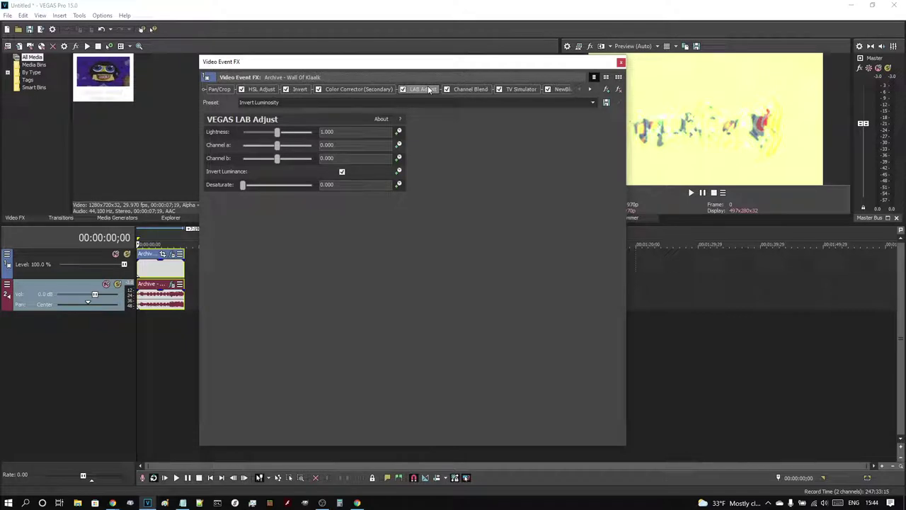
pyautogui.click(589, 90)
pyautogui.click(590, 90)
pyautogui.click(590, 90)
pyautogui.click(589, 91)
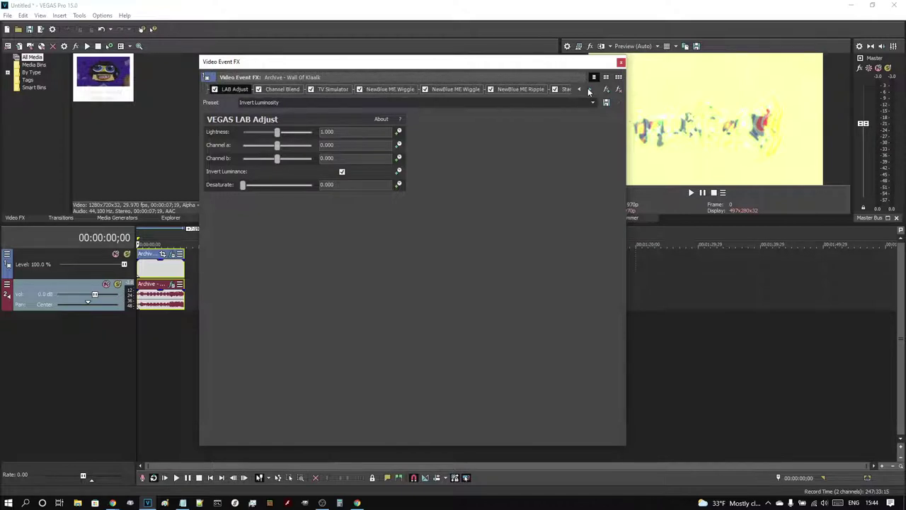
pyautogui.click(288, 89)
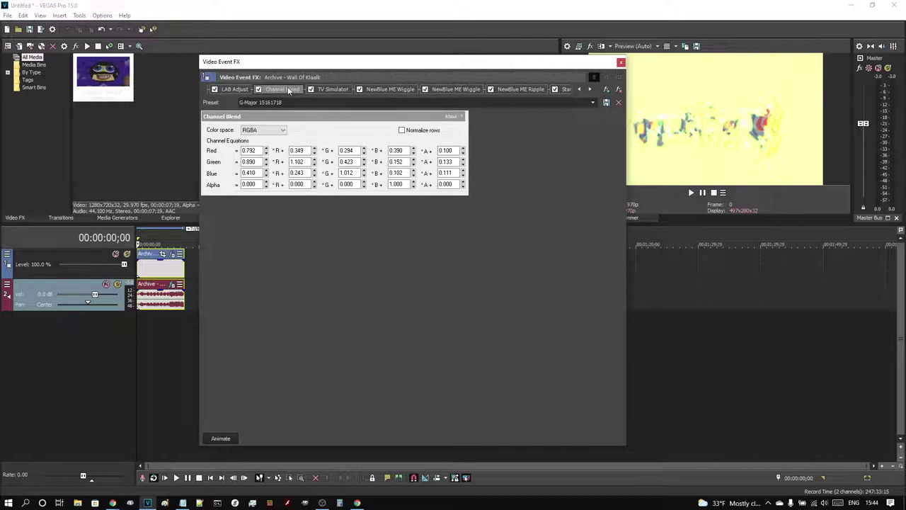
# Write "These are the exact values for this effect." in enlarged text in a new Notepad window below the Channel Blend values, then close it.
pyautogui.click(182, 502)
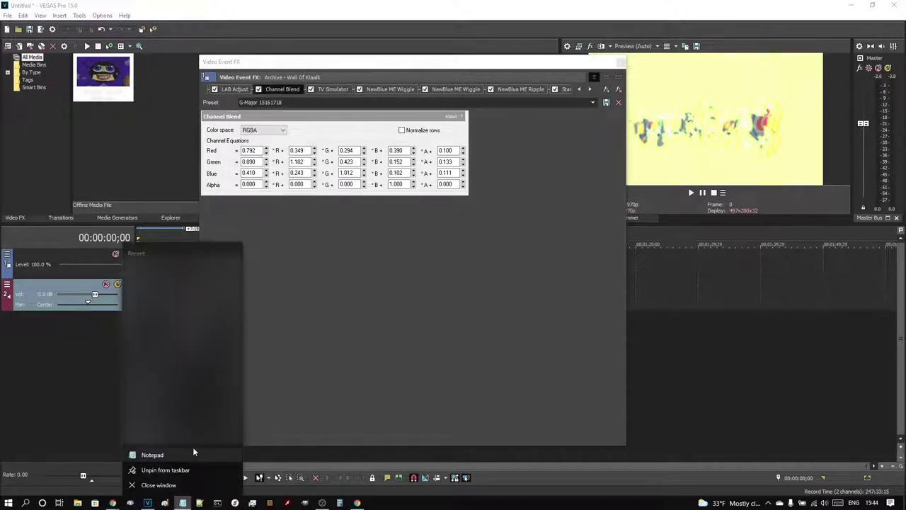
pyautogui.click(193, 449)
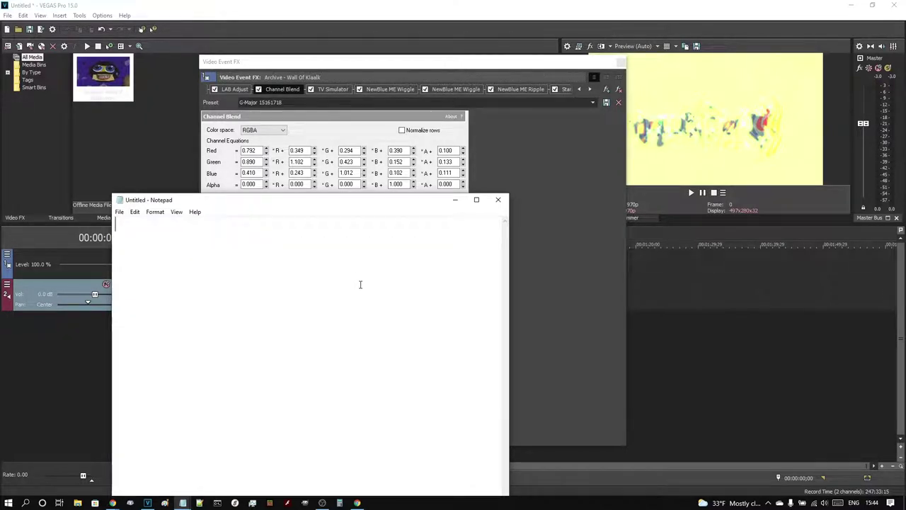
pyautogui.hotkey('ctrl', '+')
pyautogui.write('These ')
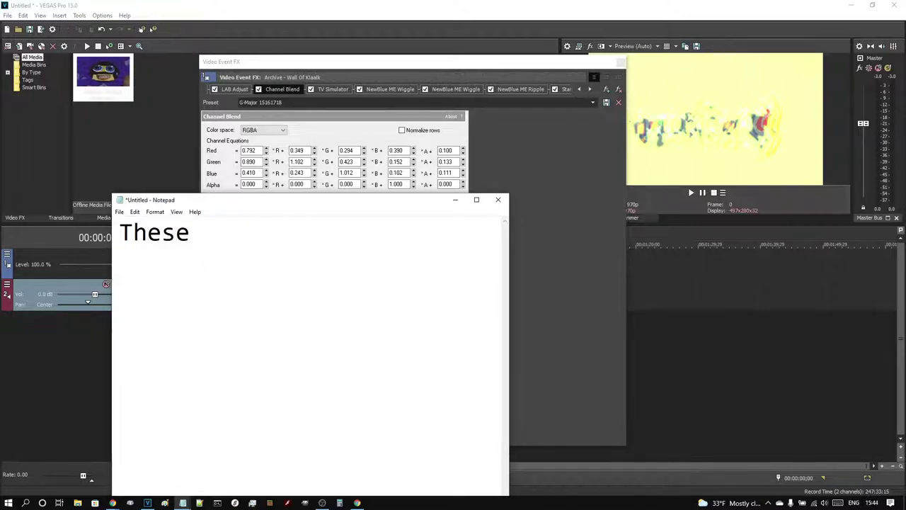
pyautogui.write('are the v')
pyautogui.press('BackSpace')
pyautogui.write('e')
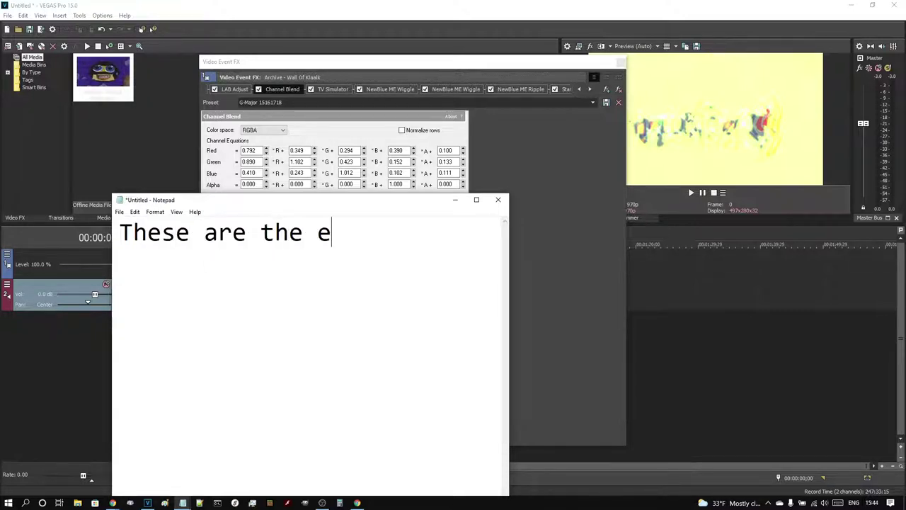
pyautogui.write('xact values ')
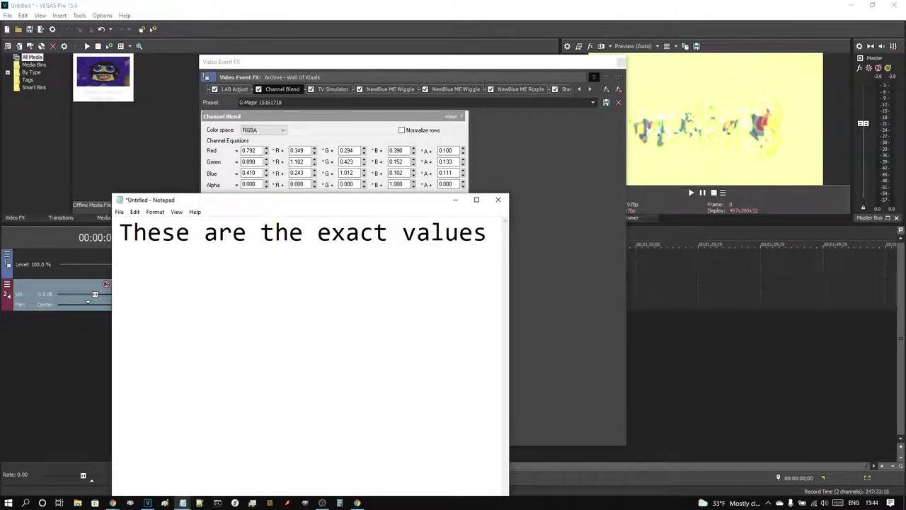
pyautogui.write('for this ')
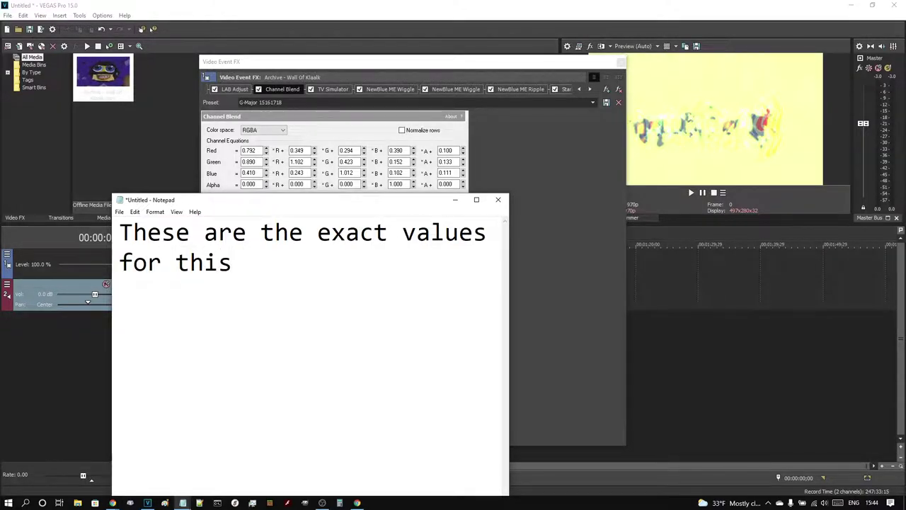
pyautogui.write('effect.')
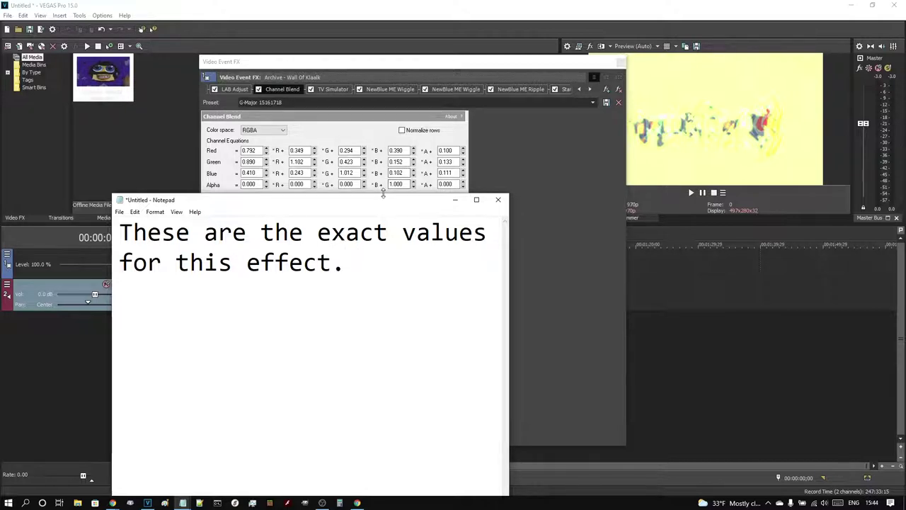
pyautogui.moveTo(383, 203); pyautogui.dragTo(443, 213)
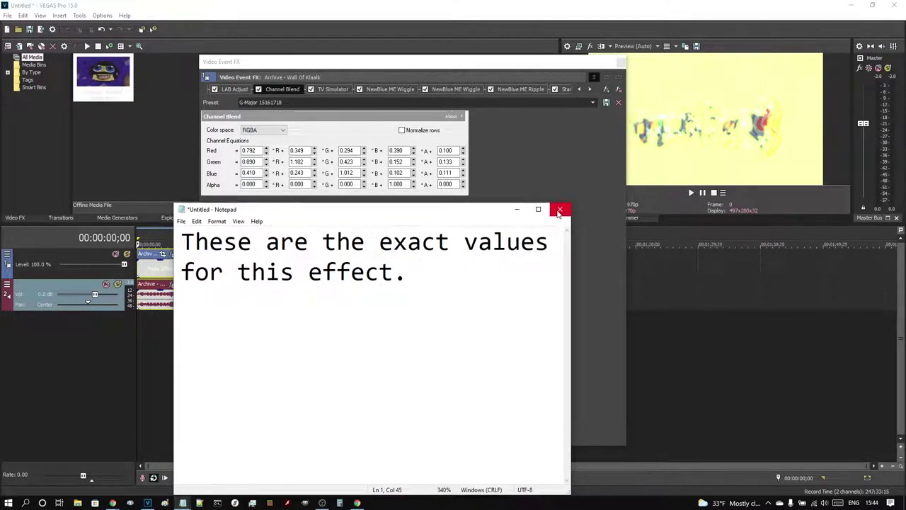
pyautogui.click(501, 153)
# Examine the TV Simulator settings and the presets and settings of both NewBlue ME Wiggle effects.
pyautogui.click(329, 90)
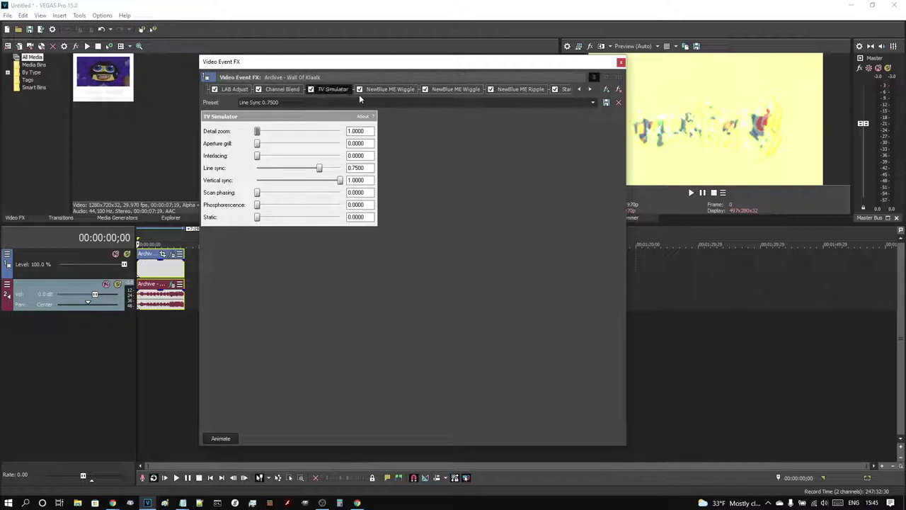
pyautogui.click(397, 87)
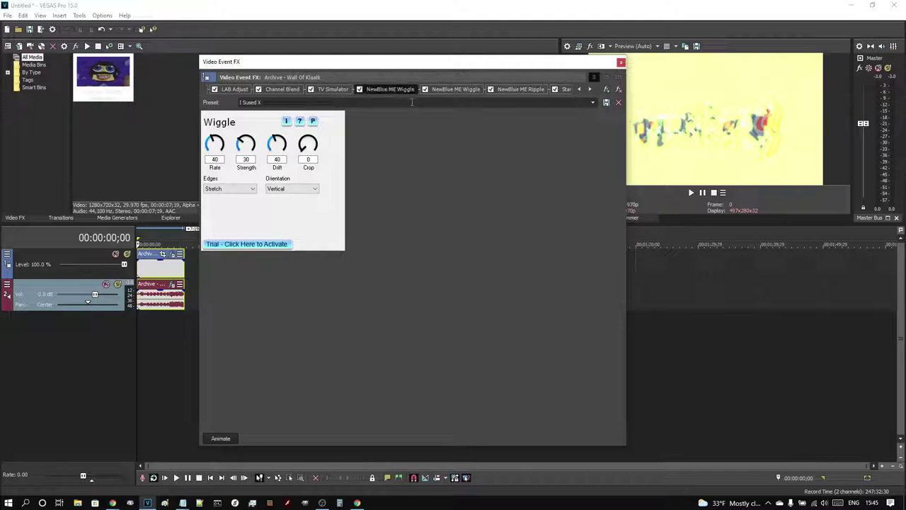
pyautogui.click(458, 90)
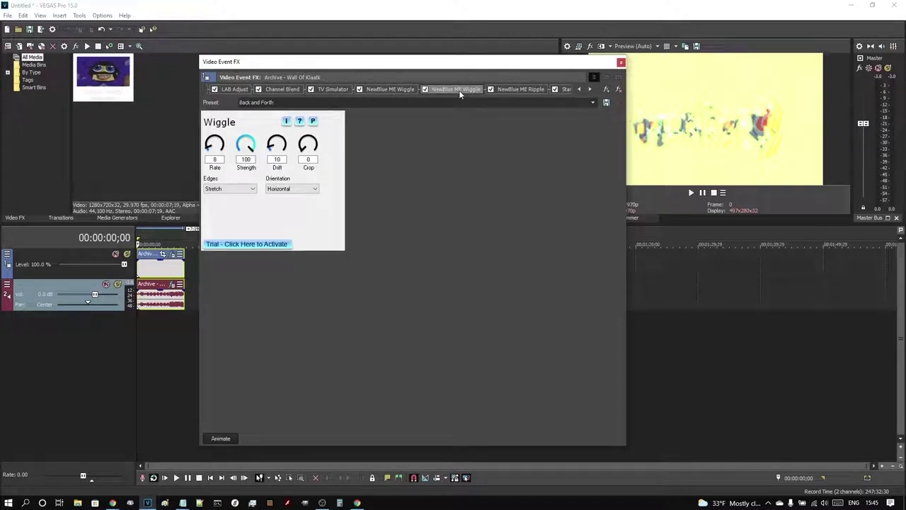
pyautogui.click(591, 104)
pyautogui.click(592, 103)
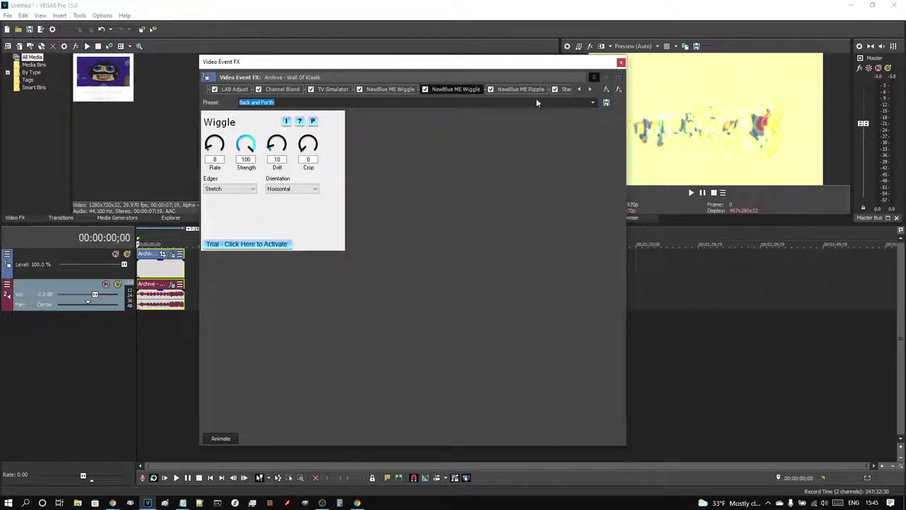
# Examine the NewBlue ME Ripple and Starburst settings at the end of the chain, and close the video effects window.
pyautogui.click(589, 89)
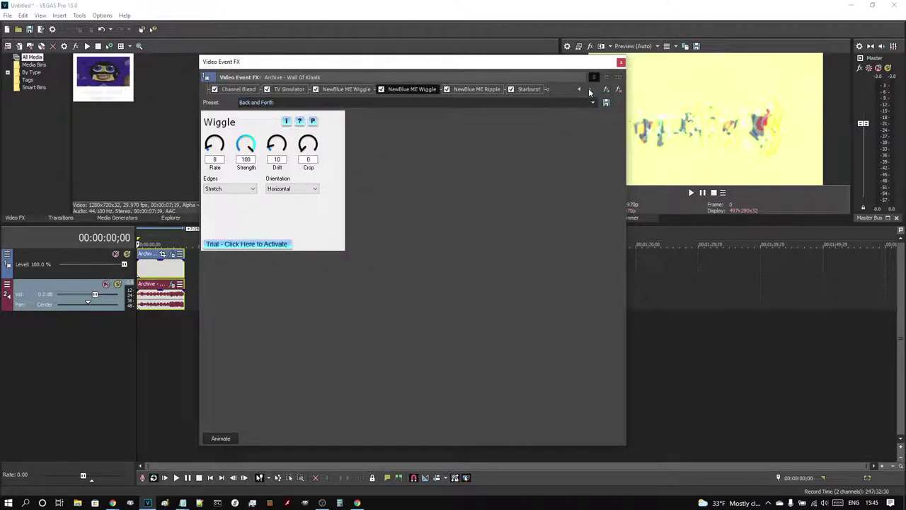
pyautogui.click(477, 90)
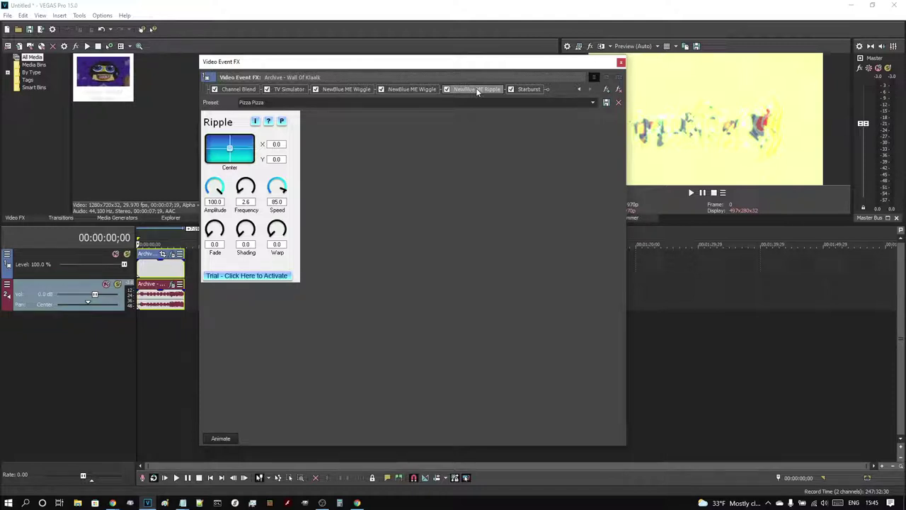
pyautogui.click(528, 90)
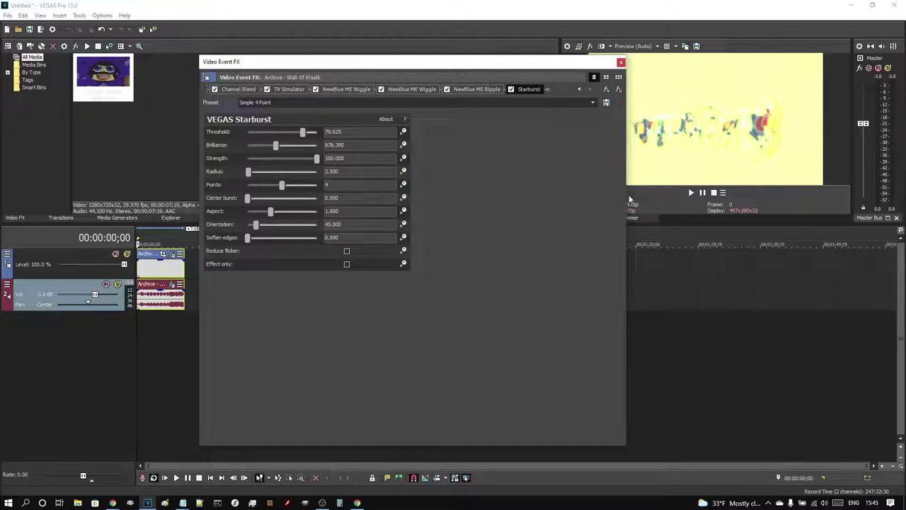
pyautogui.click(621, 64)
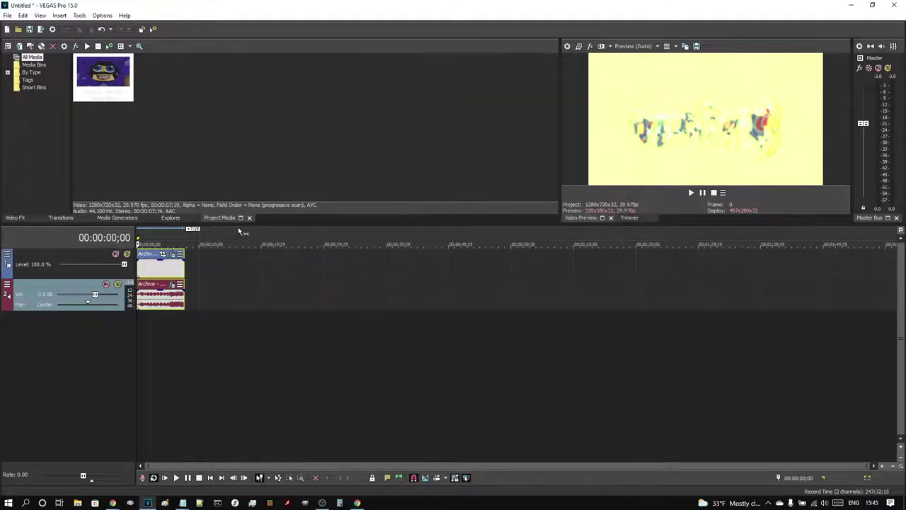
# Examine the IL Vocodex and Orange Vocoder settings on the audio event, and close its effects window.
pyautogui.click(172, 285)
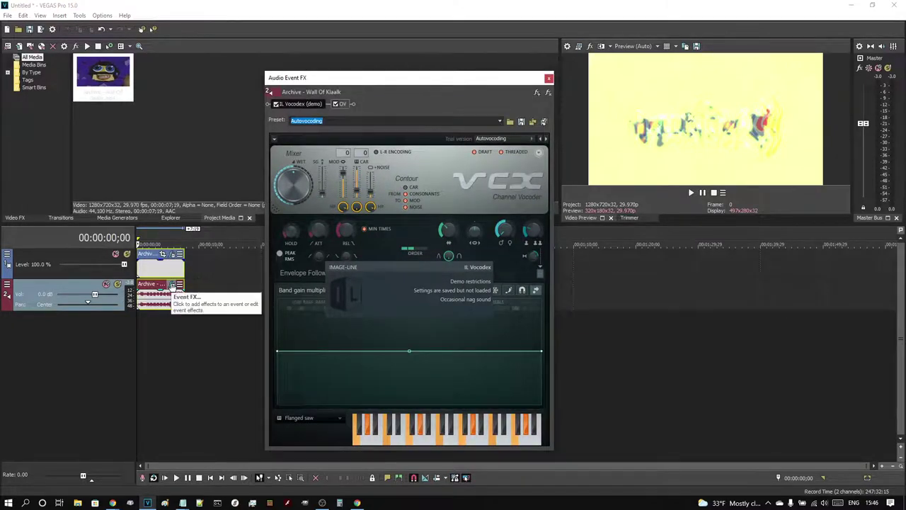
pyautogui.click(431, 281)
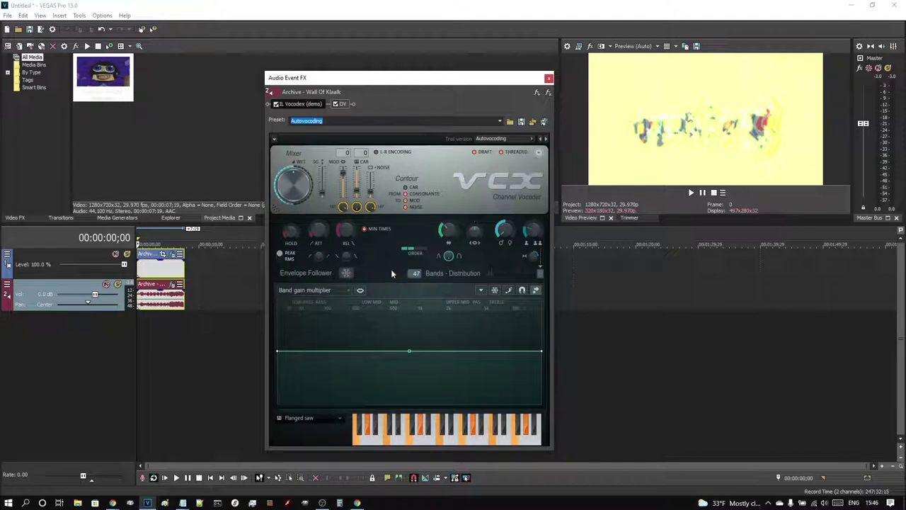
pyautogui.click(342, 104)
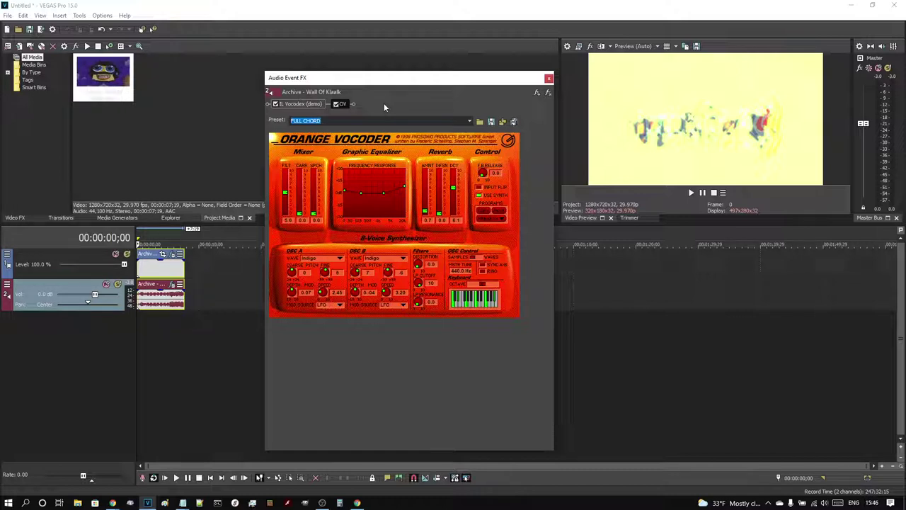
pyautogui.click(548, 78)
# Play back the clip with its video and audio effects applied, and pause after it ends.
pyautogui.click(691, 193)
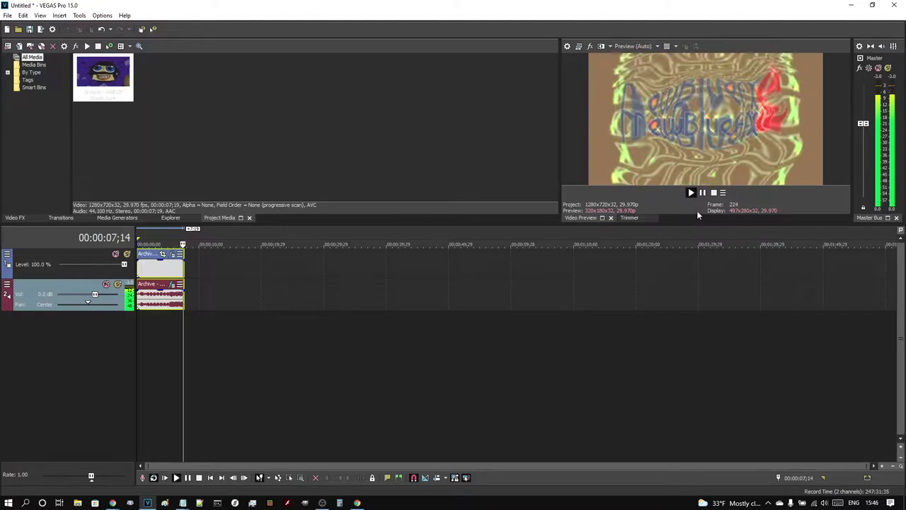
pyautogui.click(703, 193)
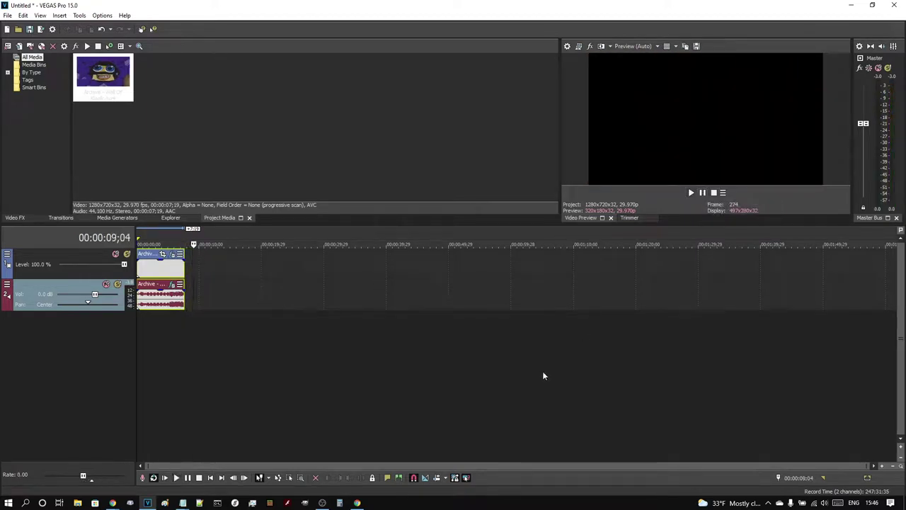
pyautogui.click(323, 502)
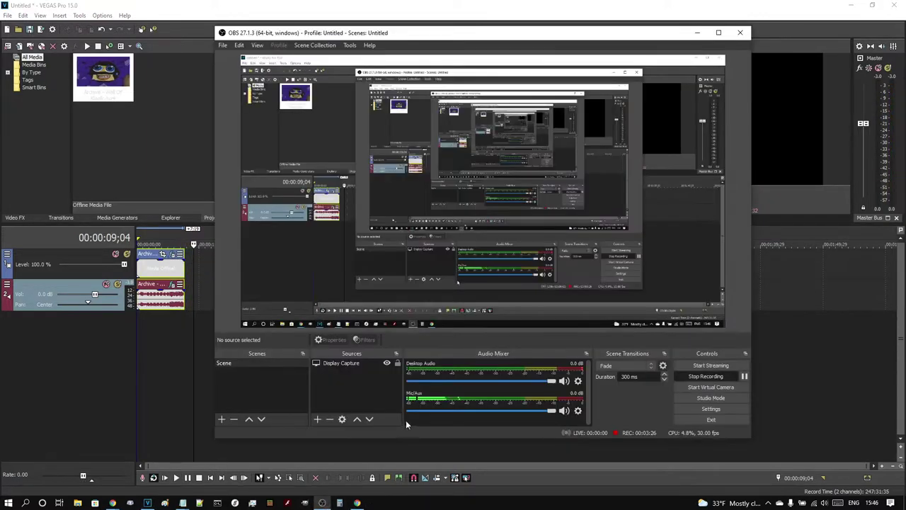